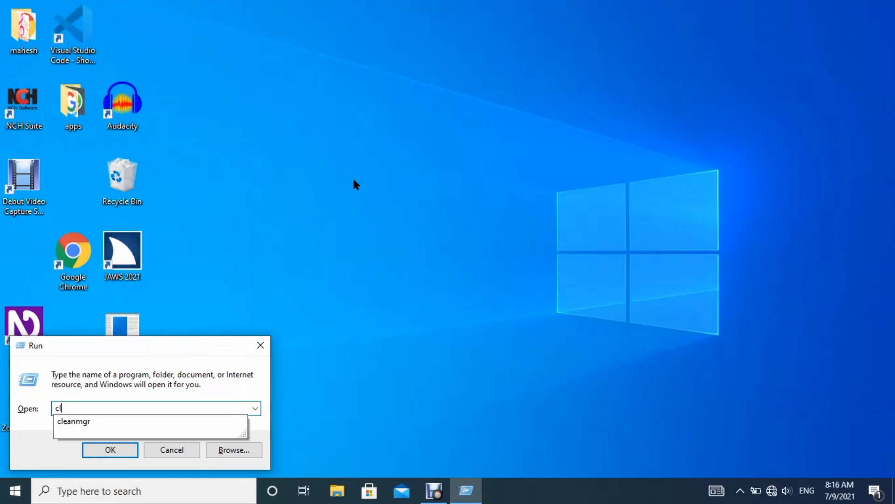
- Run cleanmgr and start Disk Cleanup for local disk c (C:)
{"action": "type", "text": "nmgr"}
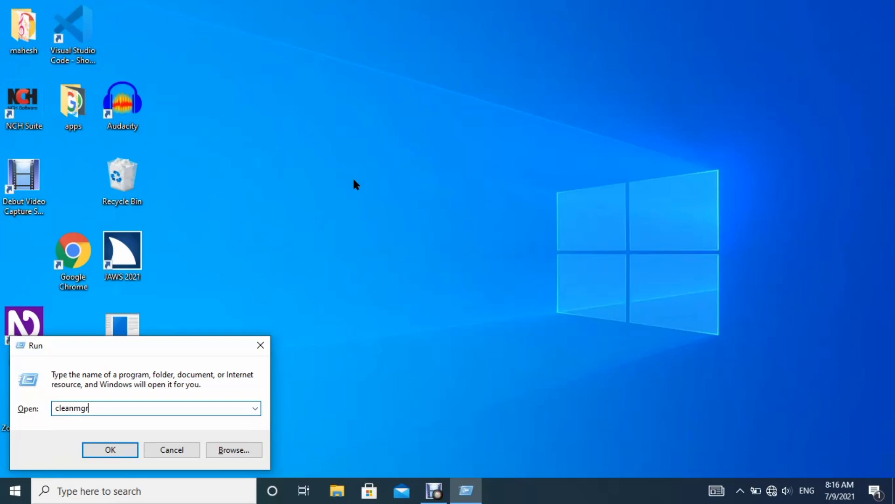
{"action": "key", "text": "Return"}
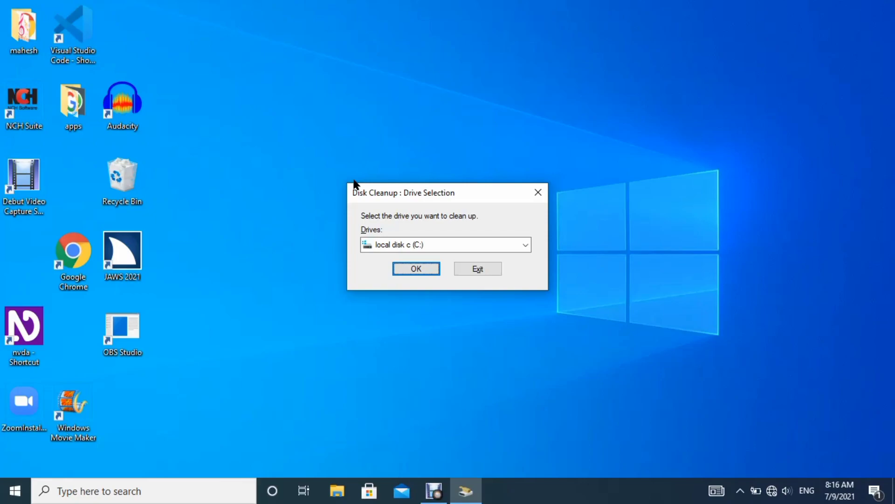
{"action": "key", "text": "Tab"}
{"action": "key", "text": "Tab"}
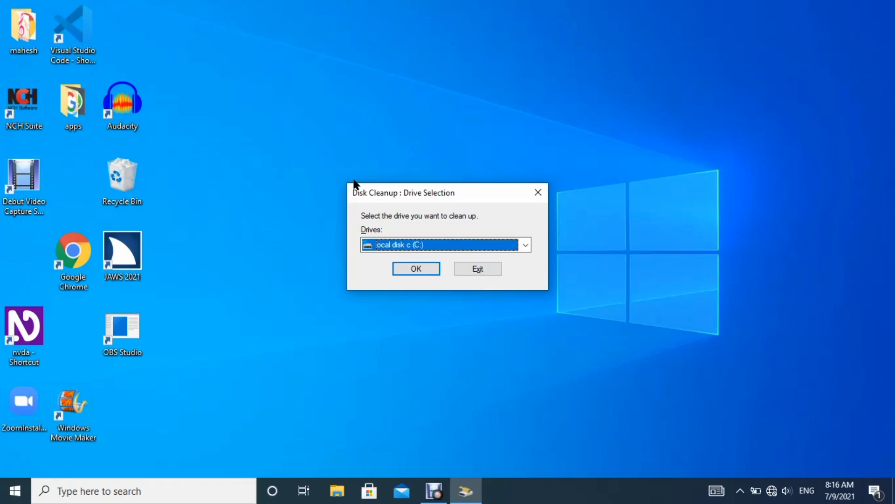
{"action": "key", "text": "Tab"}
{"action": "key", "text": "Return"}
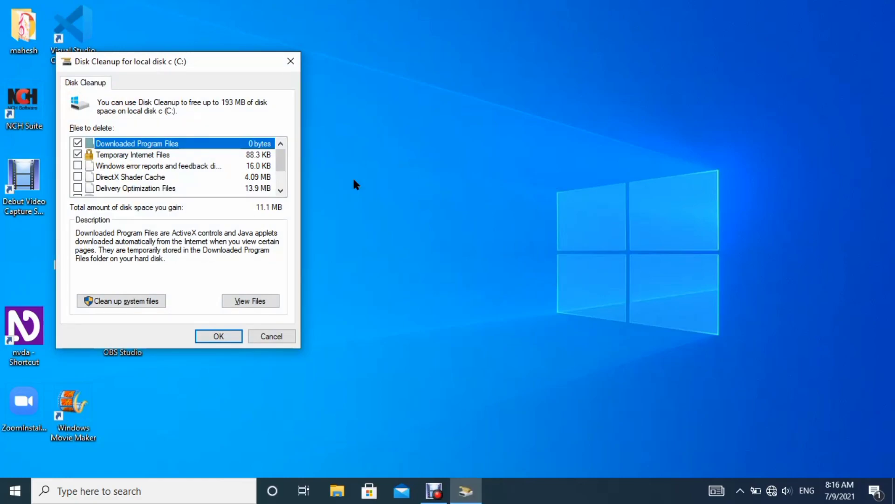
- Run the cleanup with the preselected file categories on drive C: and confirm permanently deleting the files
{"action": "key", "text": "Tab"}
{"action": "key", "text": "Tab"}
{"action": "key", "text": "Tab"}
{"action": "key", "text": "Tab"}
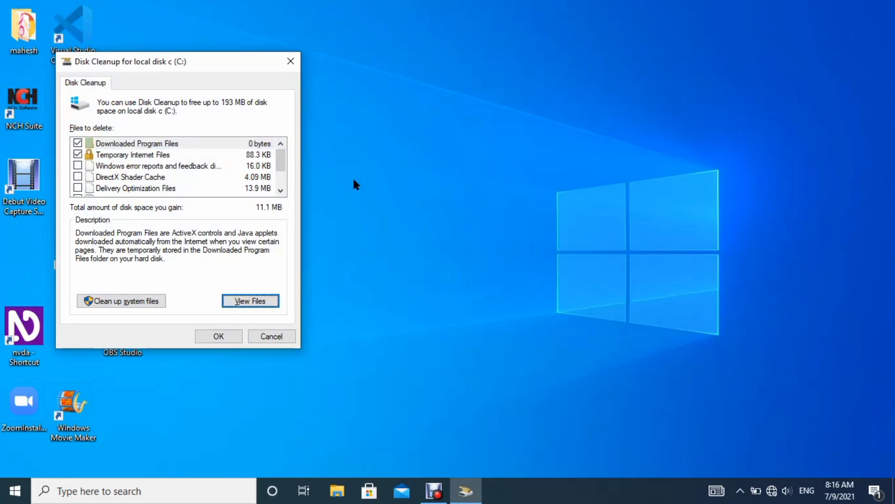
{"action": "key", "text": "Tab"}
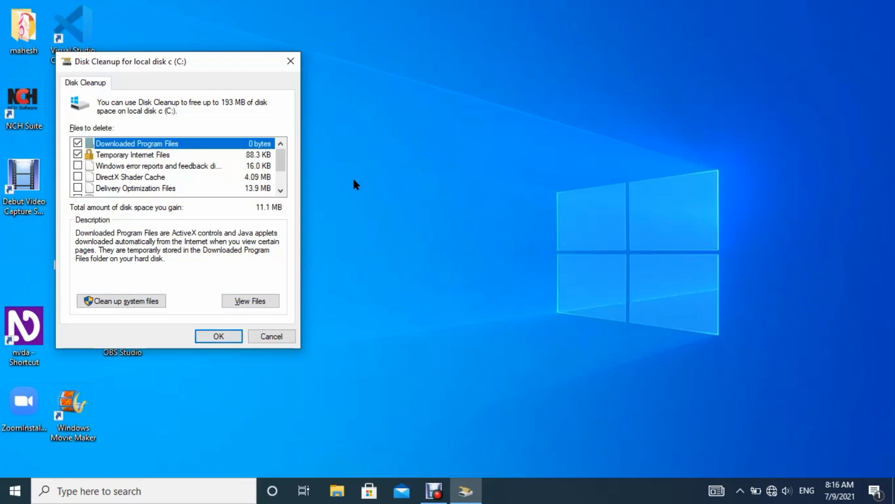
{"action": "key", "text": "Tab"}
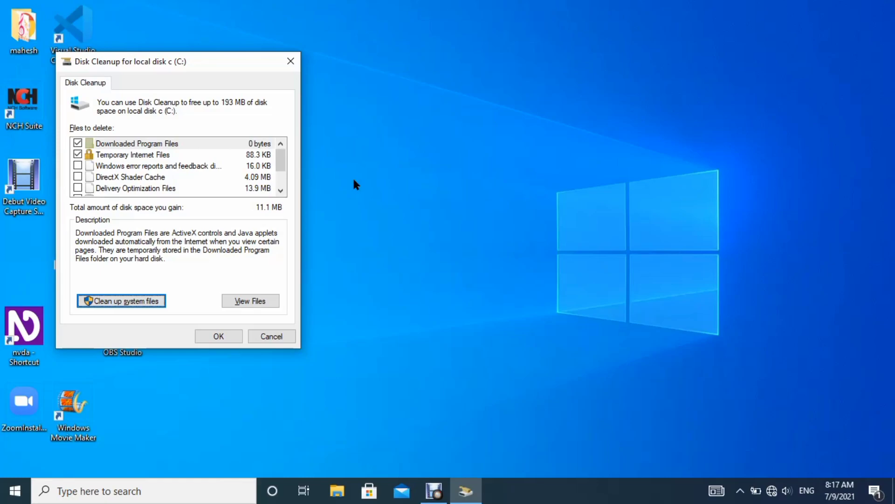
{"action": "key", "text": "Tab"}
{"action": "key", "text": "Tab"}
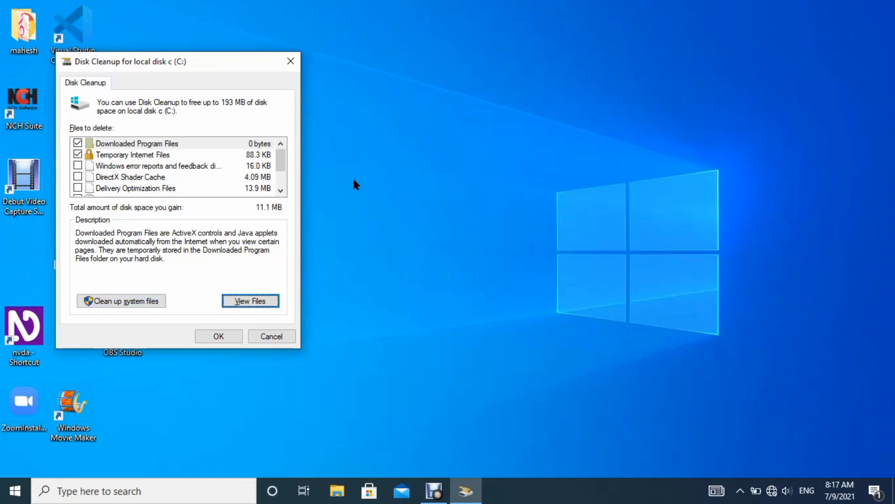
{"action": "key", "text": "Return"}
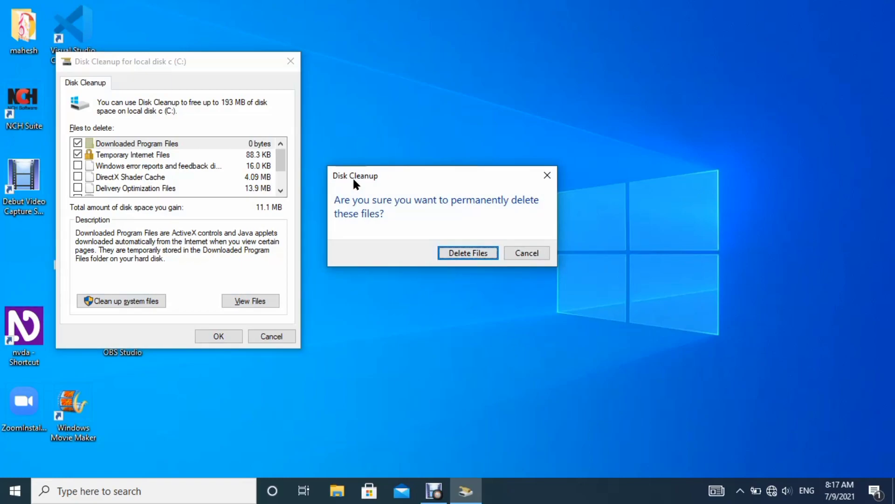
{"action": "key", "text": "Return"}
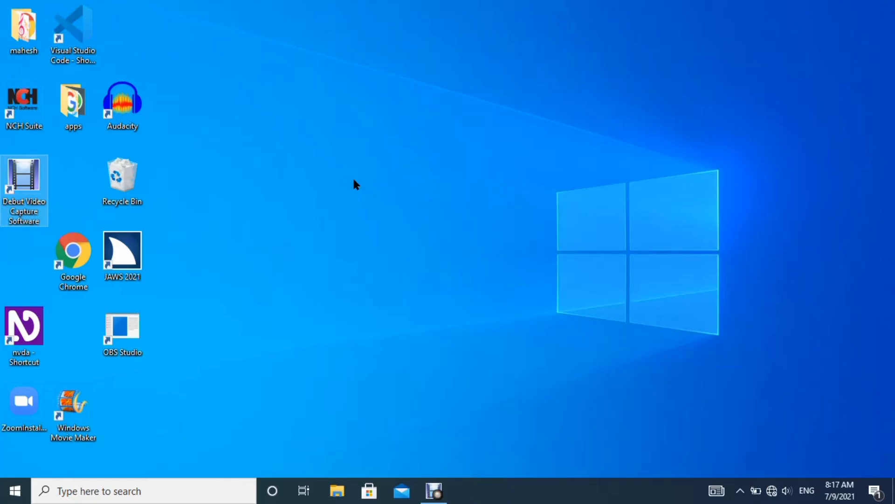
- Open the Windows Temp folder by running the command temp
{"action": "key", "text": "super+r"}
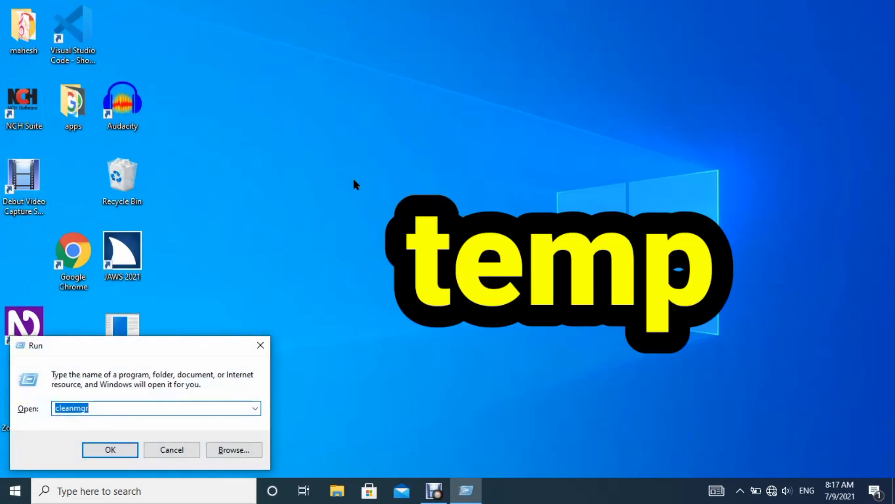
{"action": "key", "text": "BackSpace"}
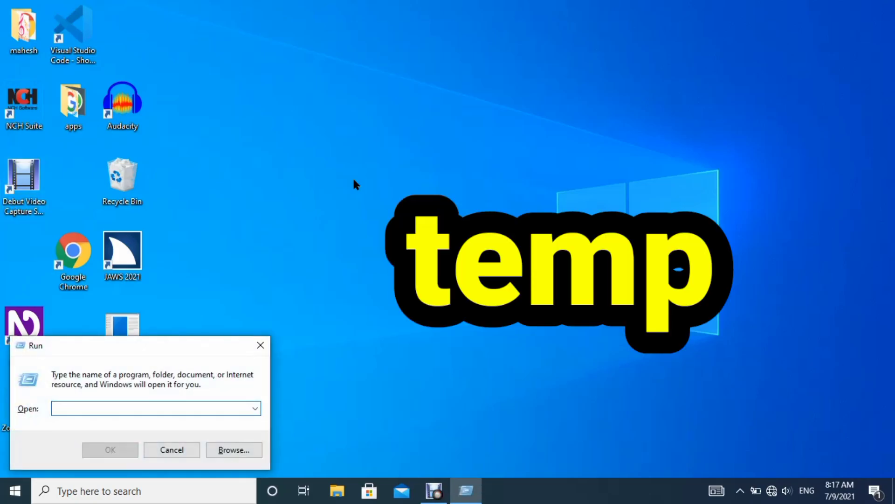
{"action": "type", "text": "tem"}
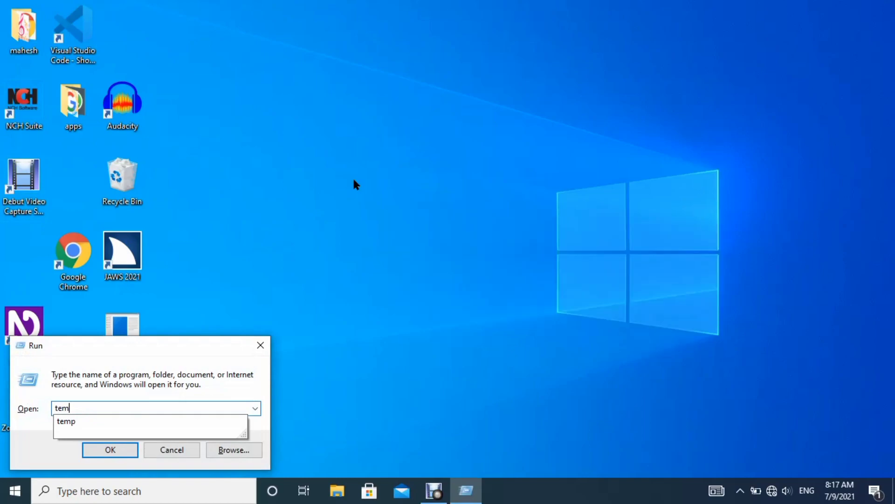
{"action": "type", "text": "p"}
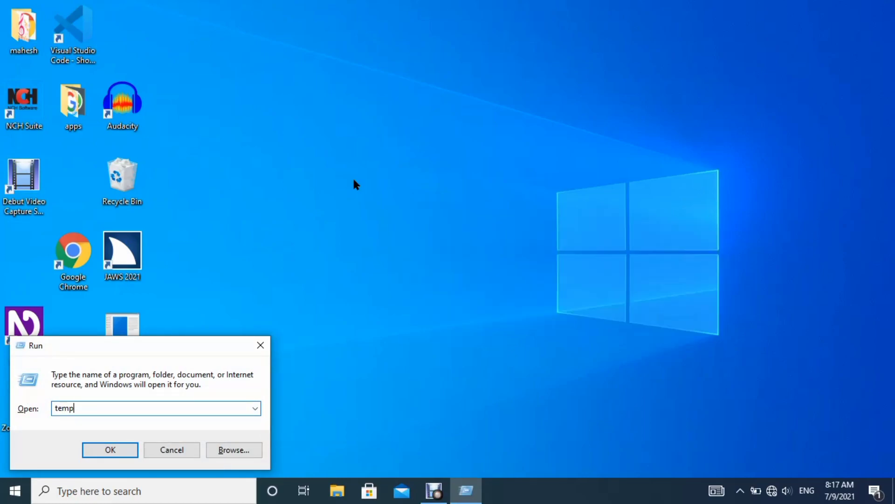
{"action": "key", "text": "Return"}
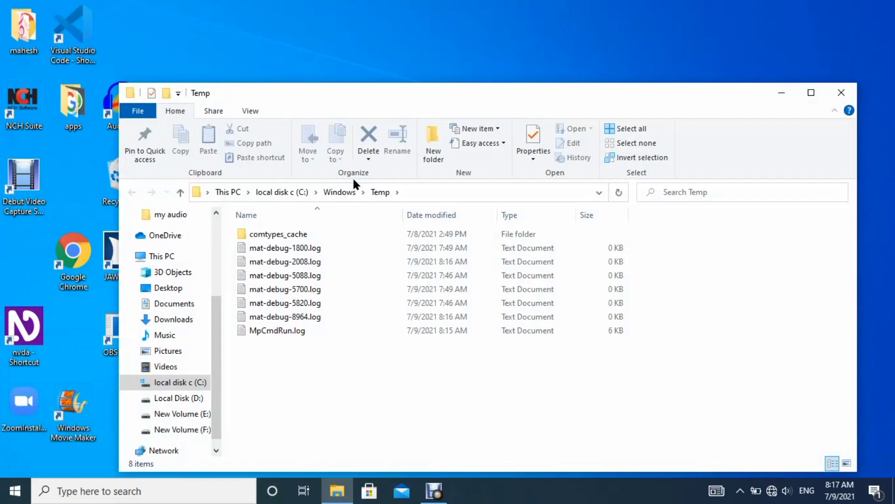
- Permanently delete all items in the Temp folder and close its window
{"action": "key", "text": "ctrl+a"}
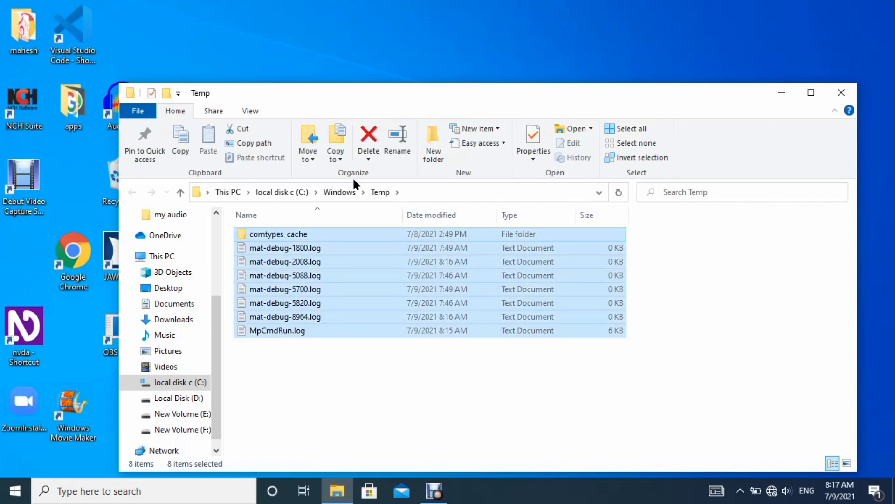
{"action": "key", "text": "shift+Delete"}
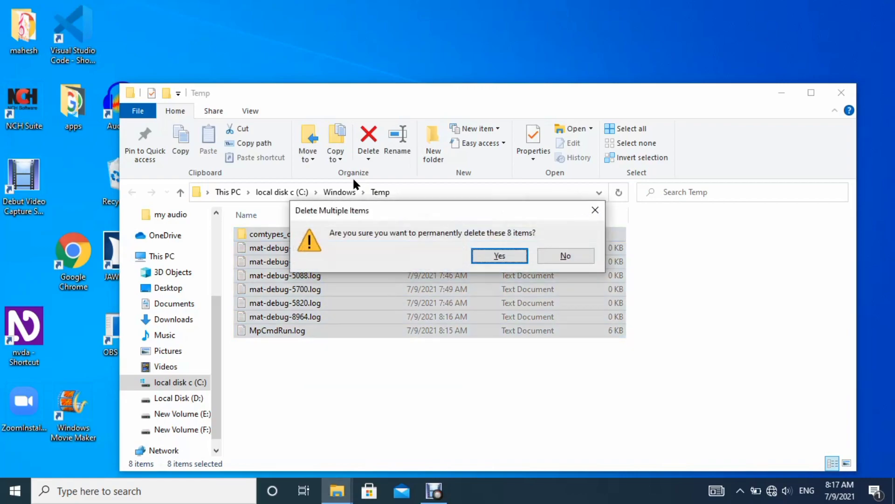
{"action": "key", "text": "Return"}
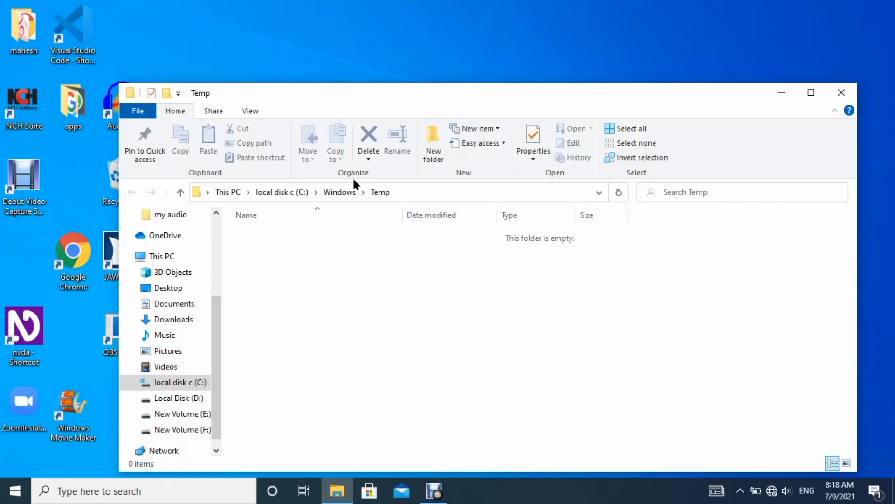
{"action": "key", "text": "alt+F4"}
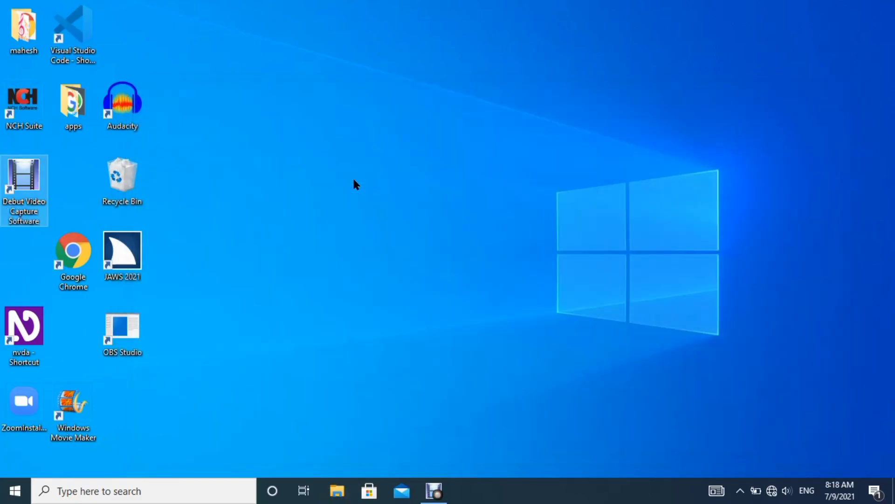
- Open the Windows Prefetch folder by running the command prefetch and grant permanent access to it
{"action": "key", "text": "super+r"}
{"action": "key", "text": "BackSpace"}
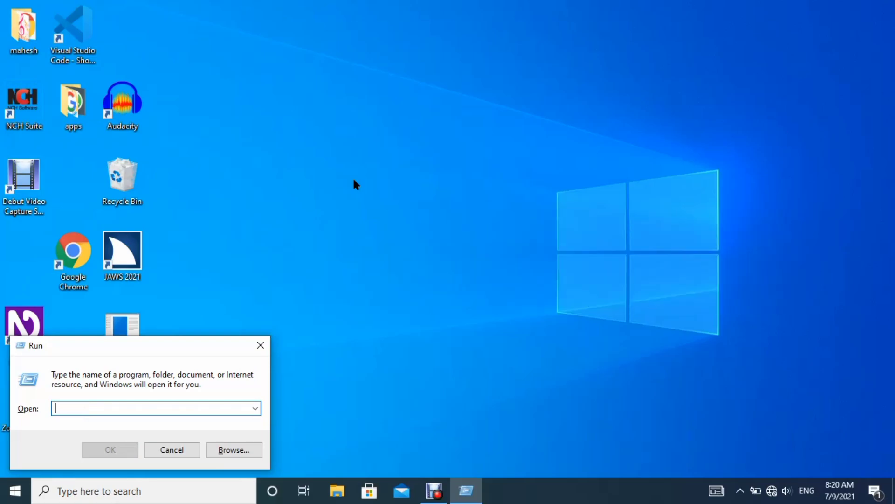
{"action": "type", "text": "prefetch"}
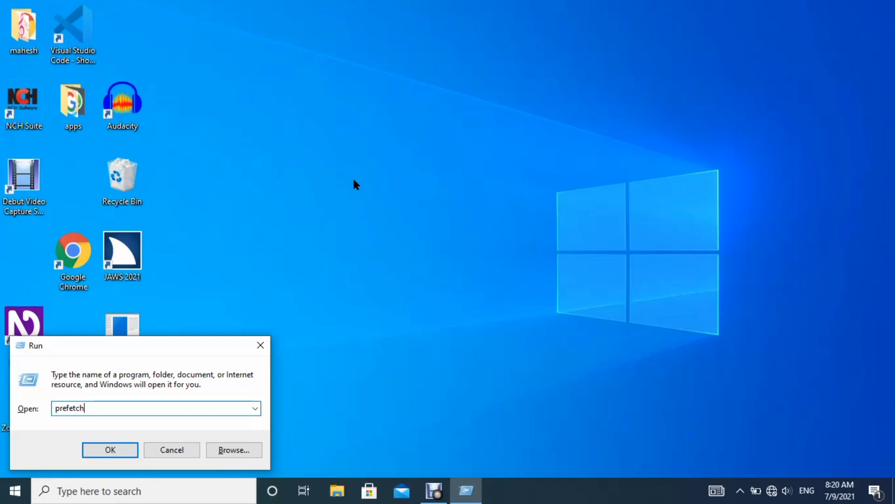
{"action": "key", "text": "Return"}
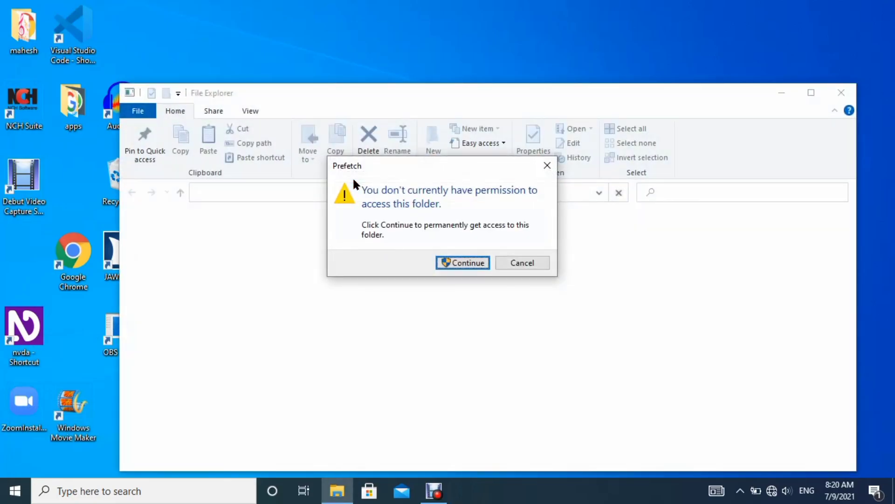
{"action": "key", "text": "Return"}
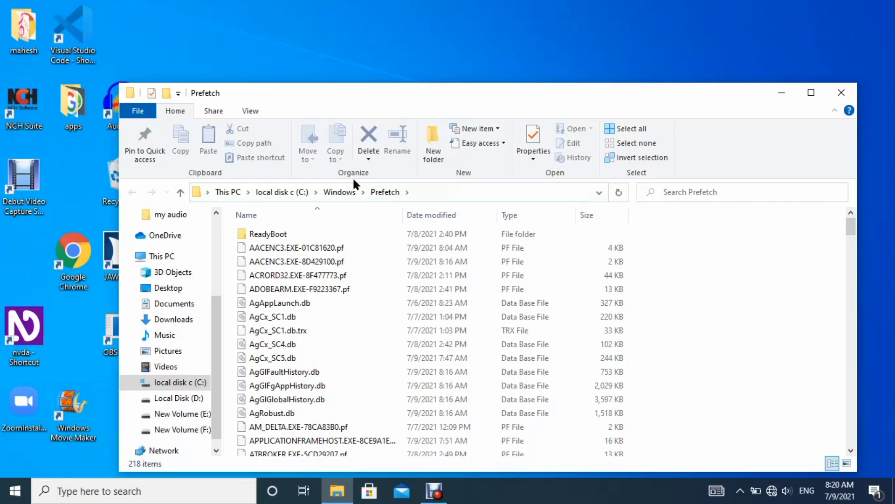
- Permanently delete all items in the Prefetch folder, skipping the file in use, and close the window
{"action": "key", "text": "ctrl+a"}
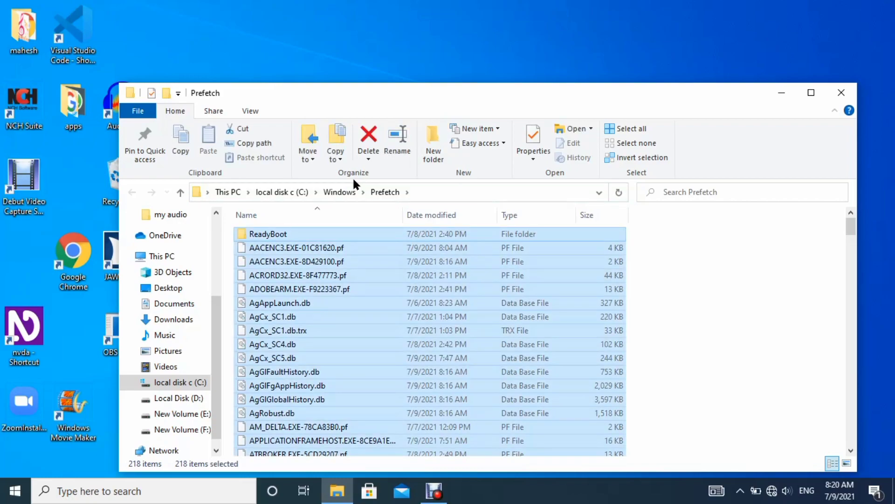
{"action": "key", "text": "shift+Delete"}
{"action": "key", "text": "Return"}
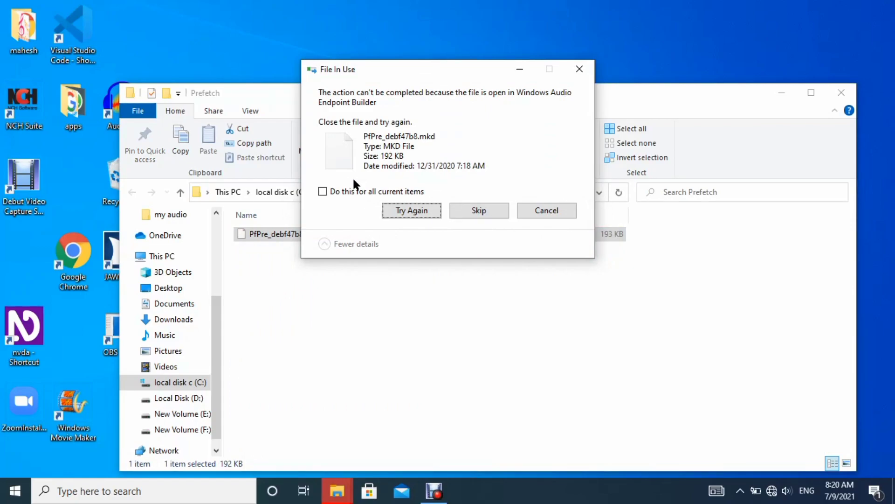
{"action": "key", "text": "Return"}
{"action": "key", "text": "Return"}
{"action": "key", "text": "Tab"}
{"action": "key", "text": "Return"}
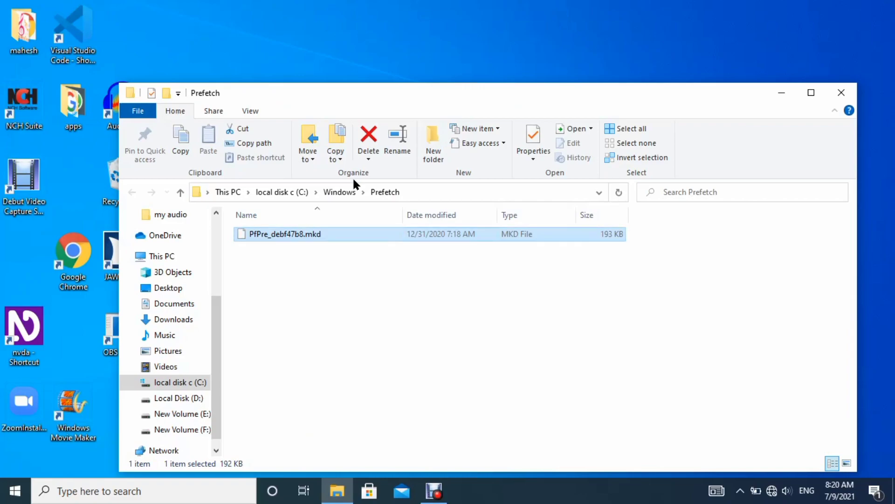
{"action": "key", "text": "alt+F4"}
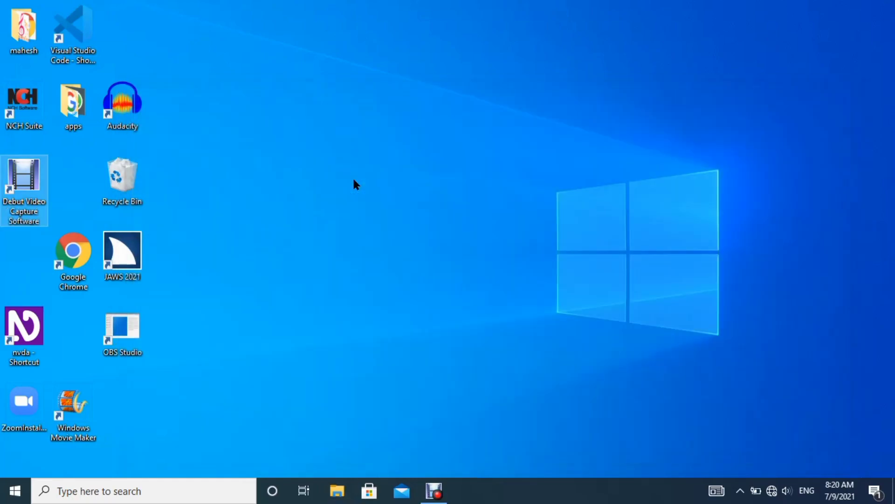